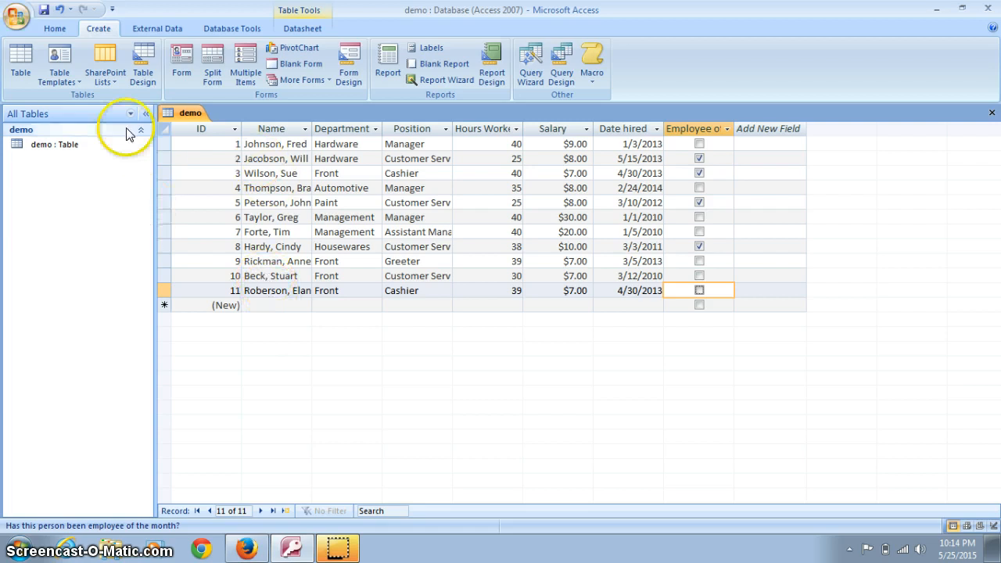
{"action": "left_click", "coordinate": [49, 31]}
{"action": "left_click", "coordinate": [21, 76]}
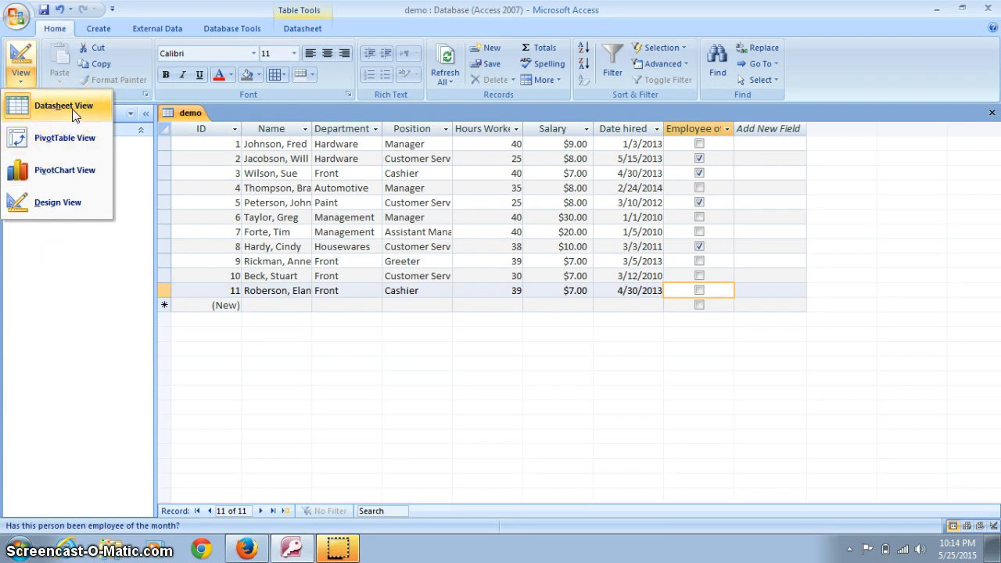
- Start the Form Wizard with the demo table as source and include all of its fields in the form
{"action": "left_click", "coordinate": [100, 30]}
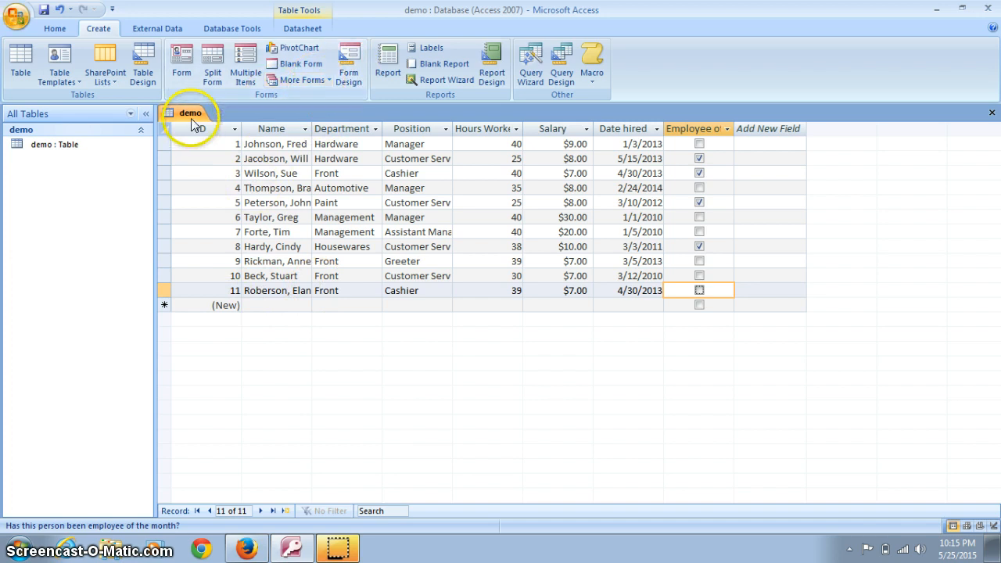
{"action": "left_click", "coordinate": [320, 82]}
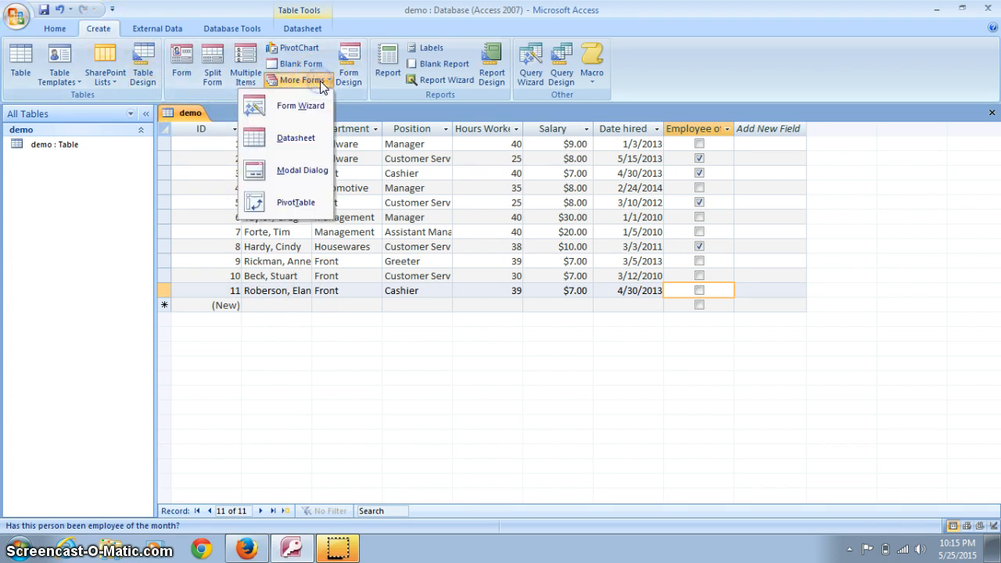
{"action": "left_click", "coordinate": [307, 107]}
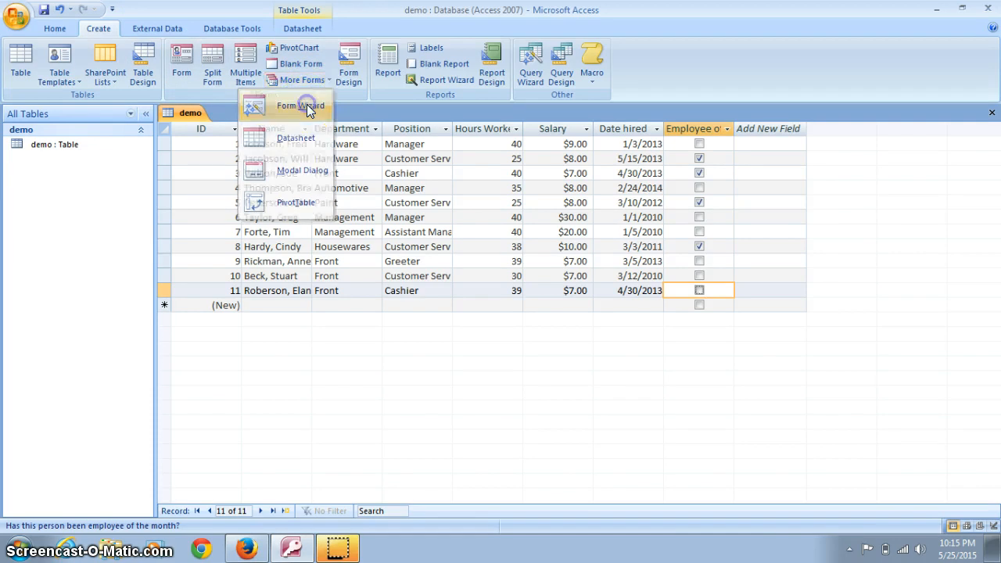
{"action": "left_click", "coordinate": [307, 107]}
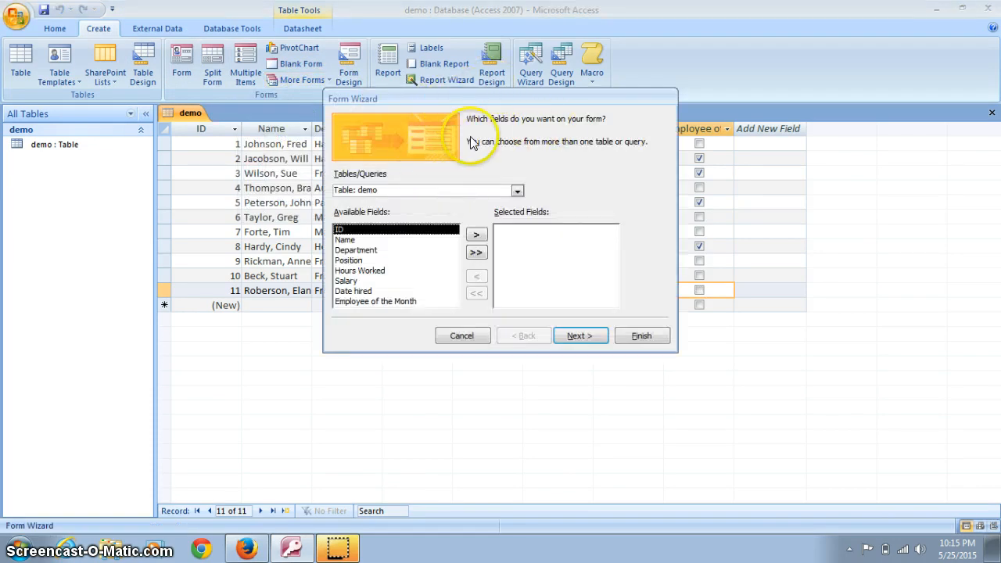
{"action": "left_click", "coordinate": [517, 191]}
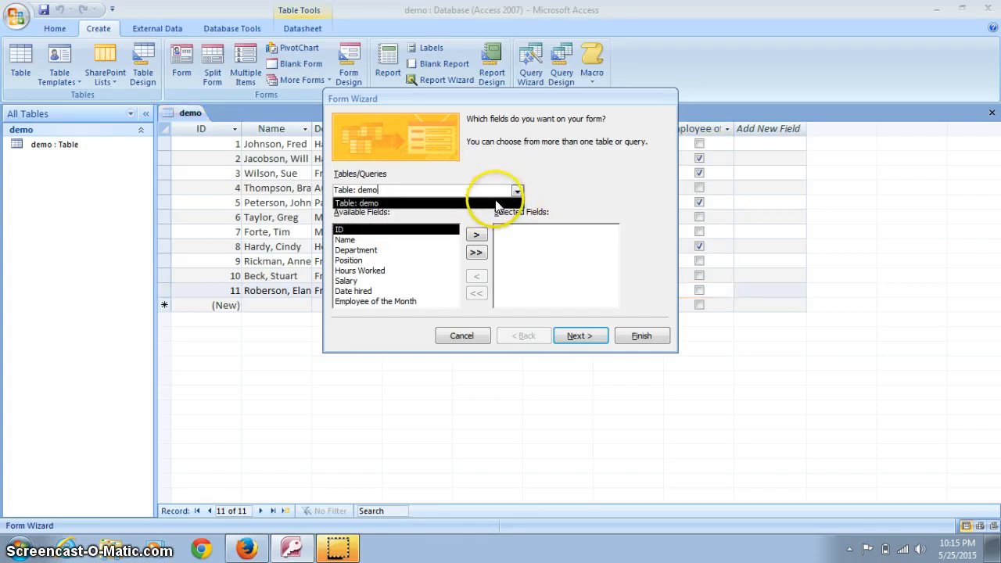
{"action": "left_click", "coordinate": [494, 203]}
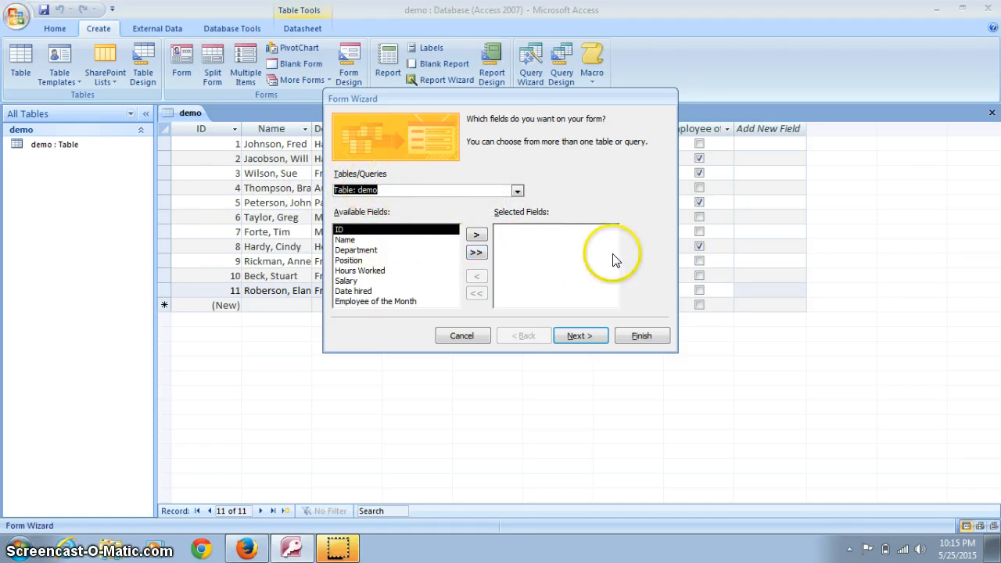
{"action": "left_click", "coordinate": [476, 253]}
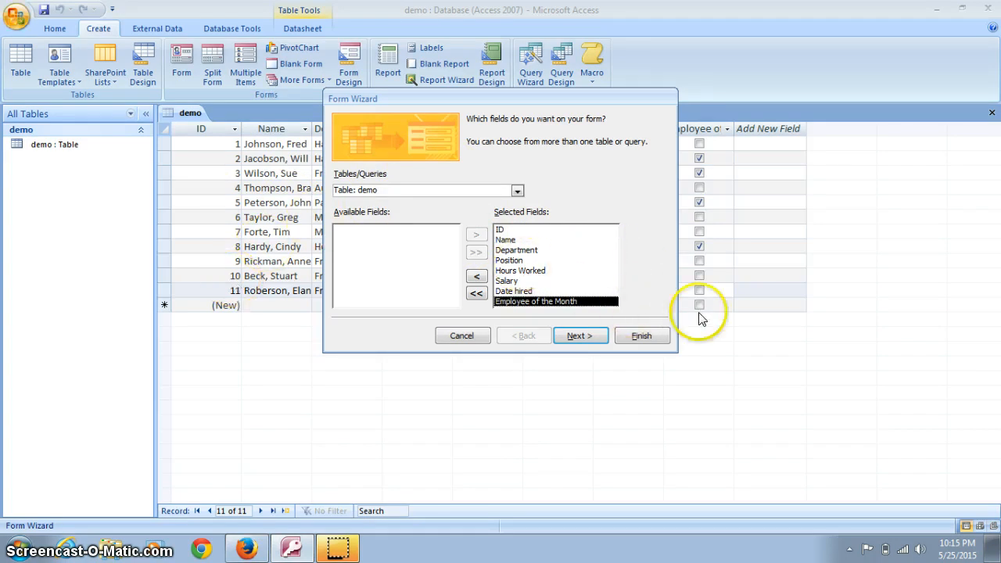
- Accept the Columnar layout and the Office style for the form
{"action": "left_click", "coordinate": [578, 336]}
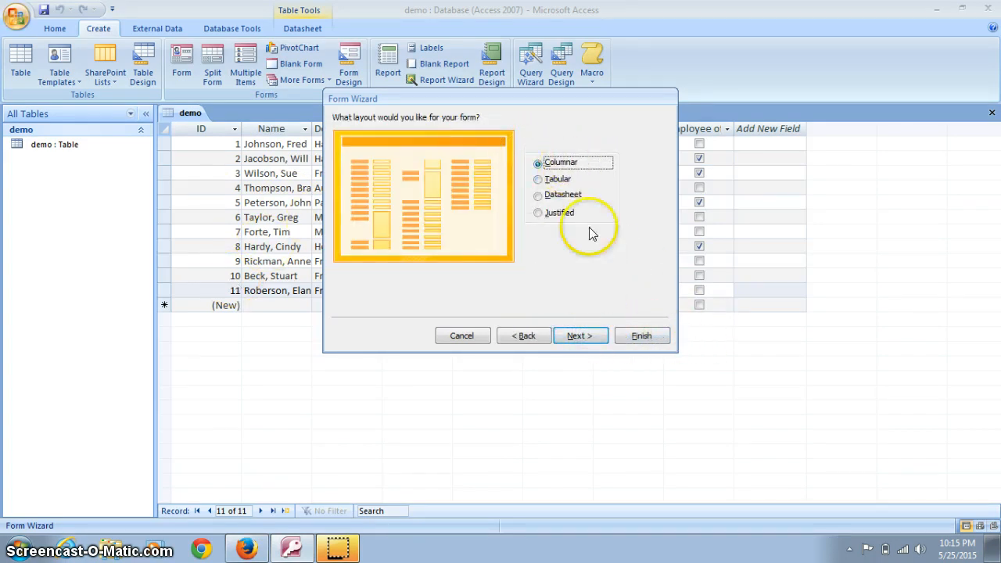
{"action": "left_click", "coordinate": [579, 336]}
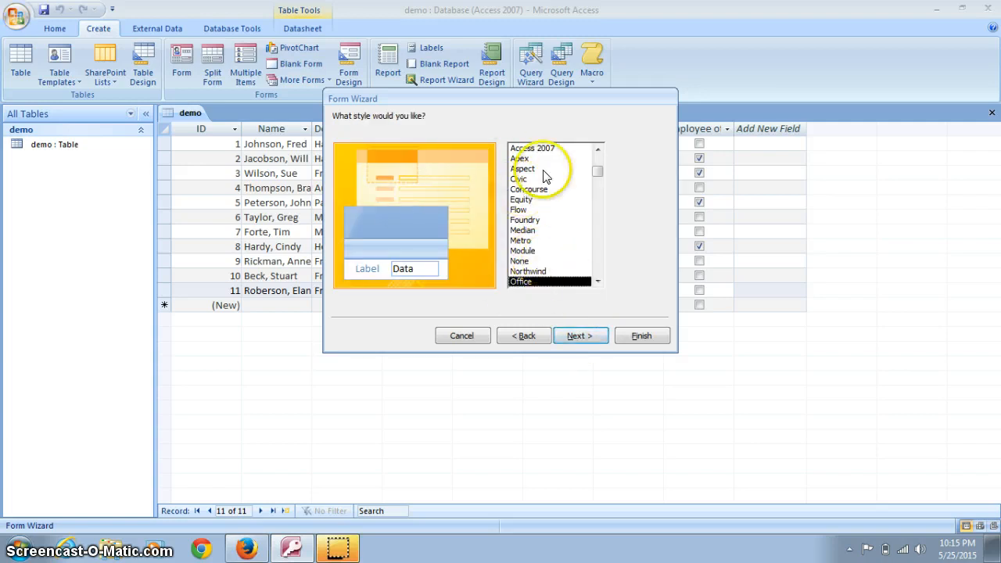
{"action": "left_click", "coordinate": [591, 334]}
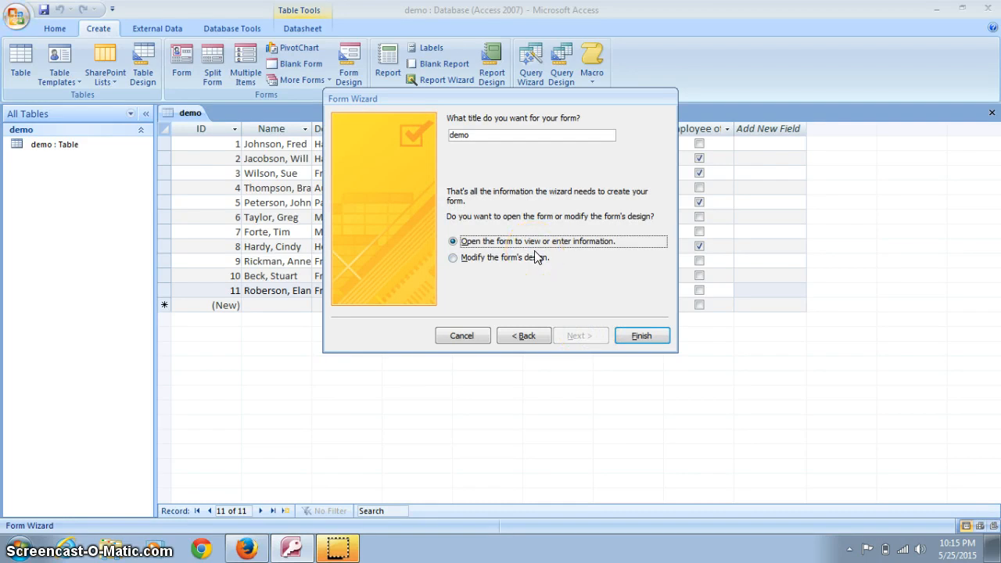
- Title the form "demo form" and finish the wizard, opening the form to view or enter information
{"action": "left_click", "coordinate": [500, 242]}
{"action": "left_click", "coordinate": [470, 133]}
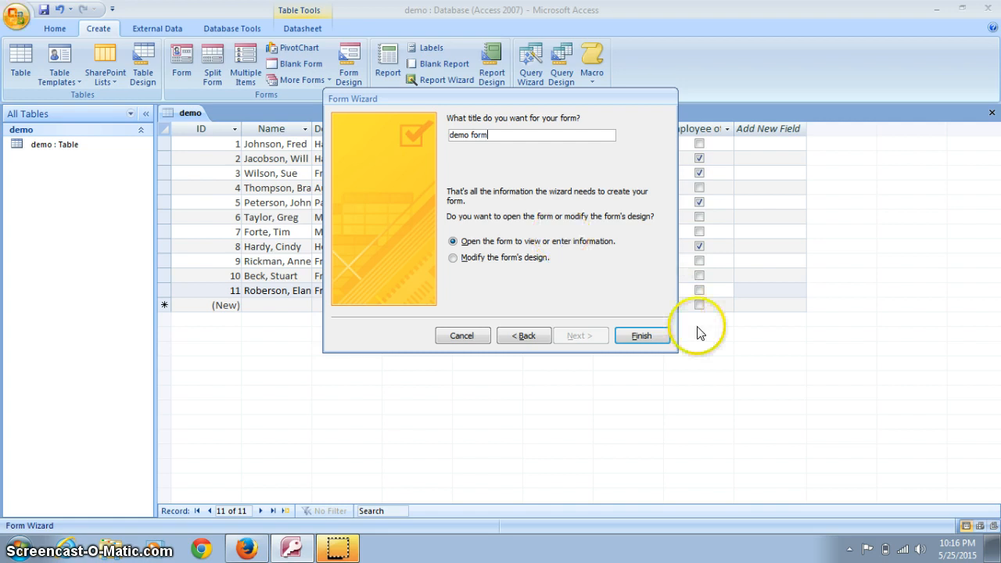
{"action": "left_click", "coordinate": [641, 335]}
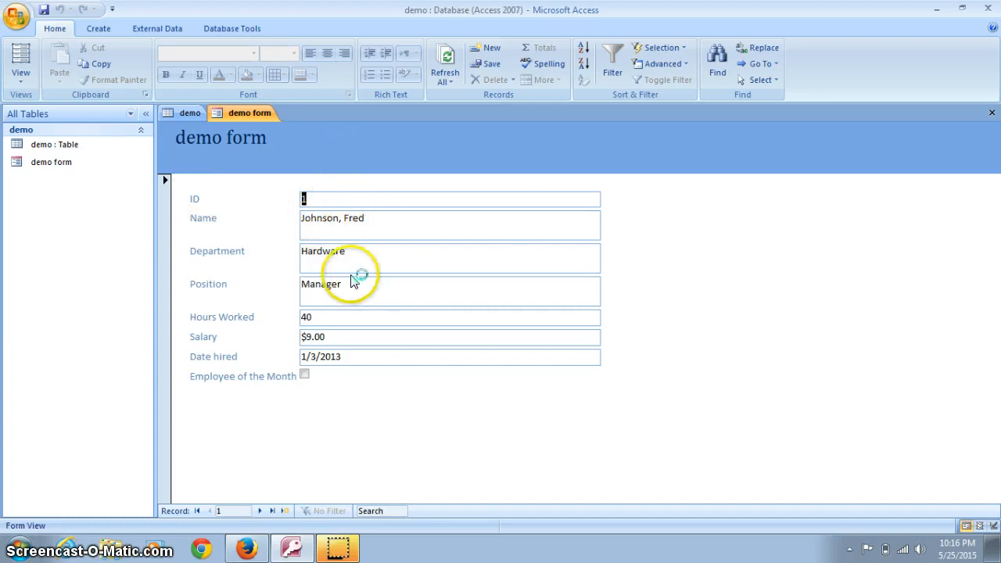
{"action": "left_click", "coordinate": [49, 161]}
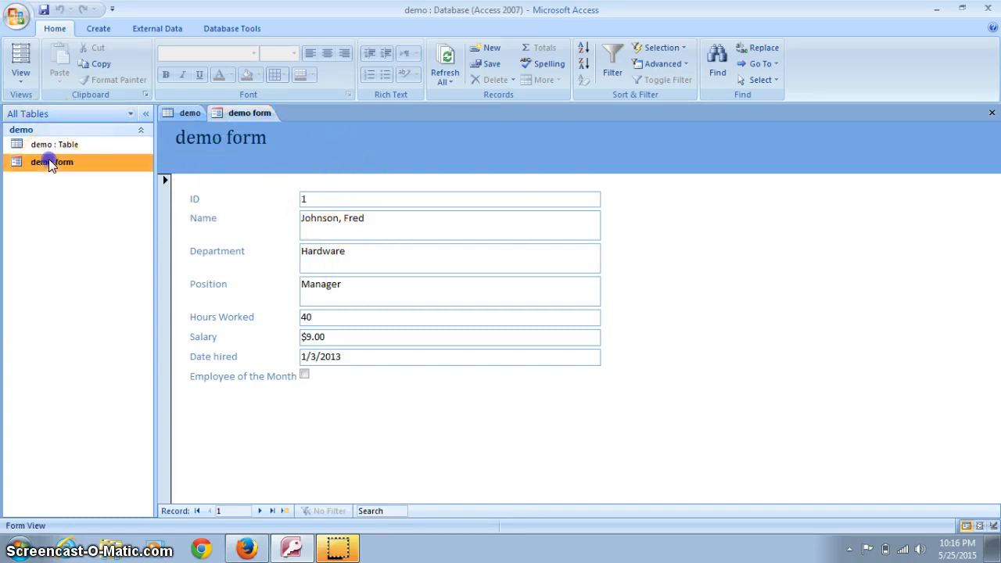
{"action": "left_click", "coordinate": [187, 112]}
{"action": "left_click", "coordinate": [250, 112]}
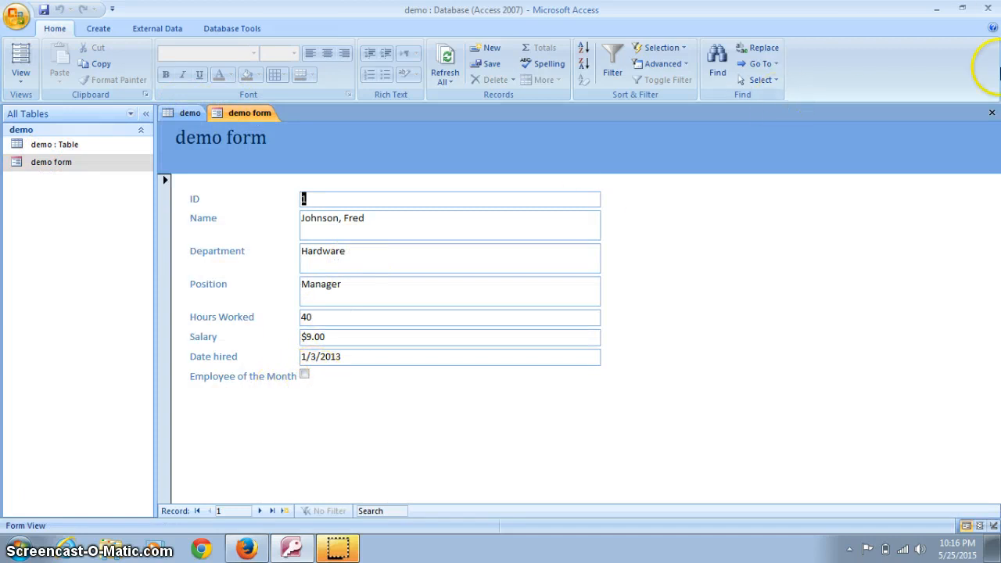
- Start a new record in the form and enter the employee's name, department Automotive and position Customer Service
{"action": "left_click", "coordinate": [285, 511]}
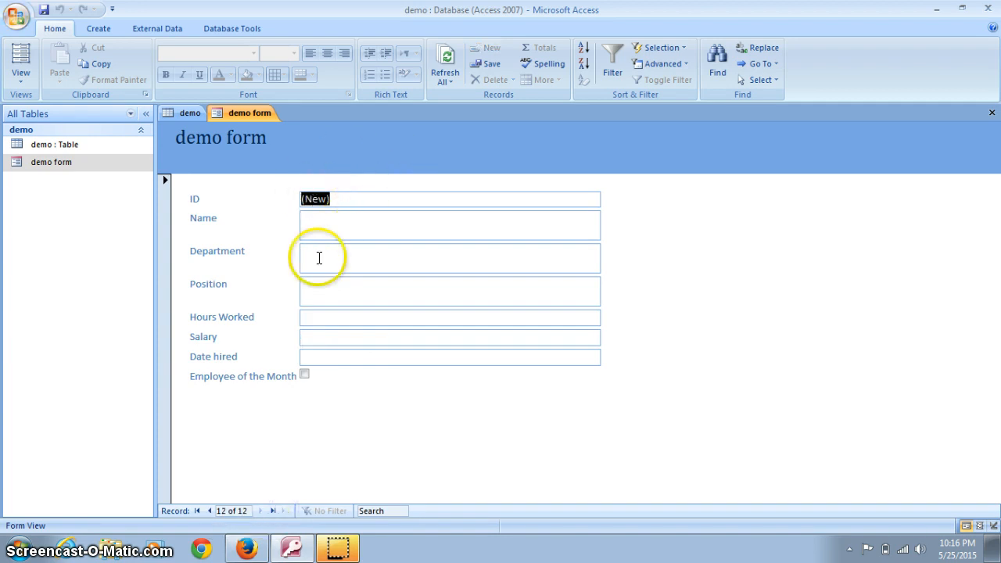
{"action": "left_click", "coordinate": [320, 233]}
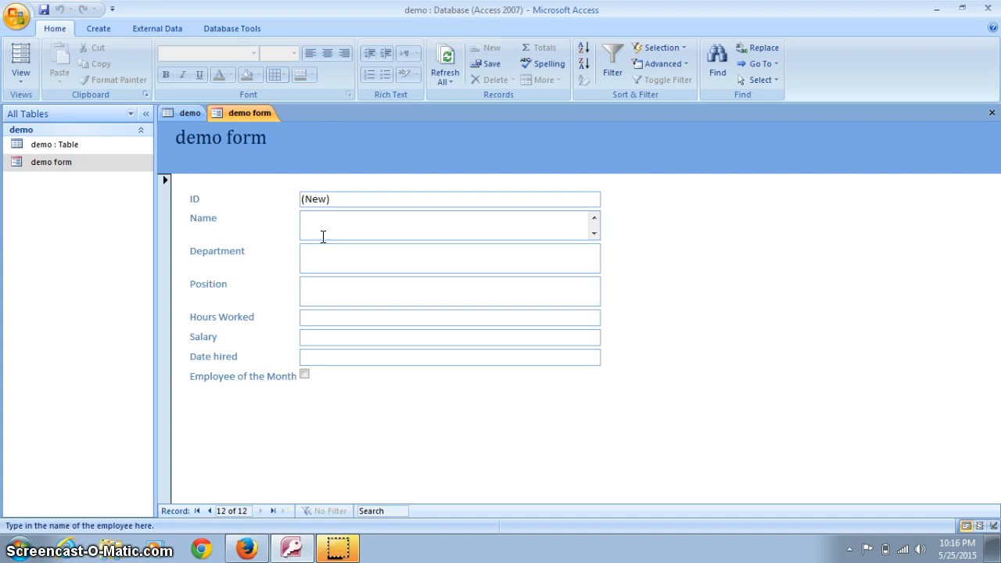
{"action": "type", "text": "Wi"}
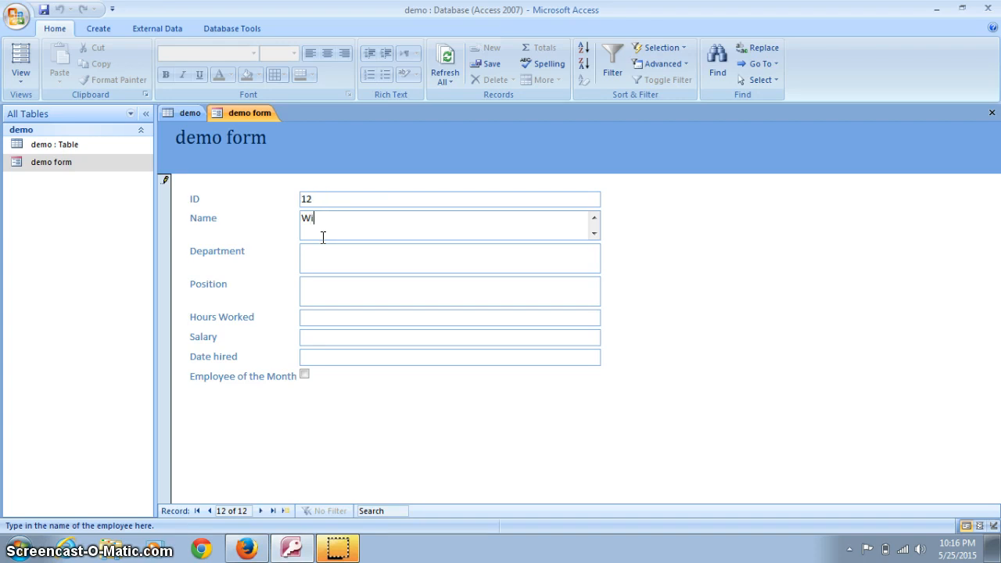
{"action": "type", "text": "lson, Jared"}
{"action": "left_click", "coordinate": [326, 261]}
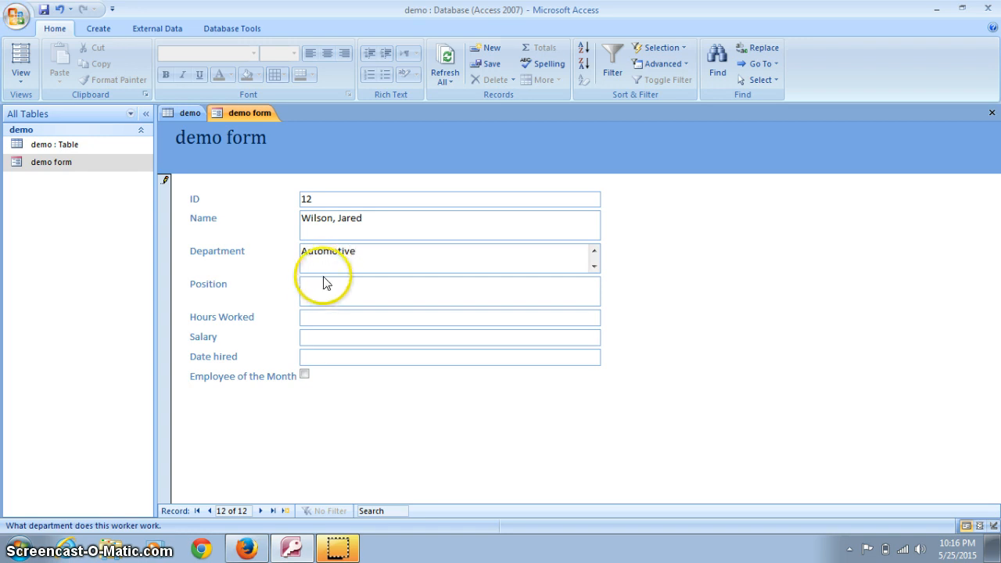
{"action": "left_click", "coordinate": [320, 289]}
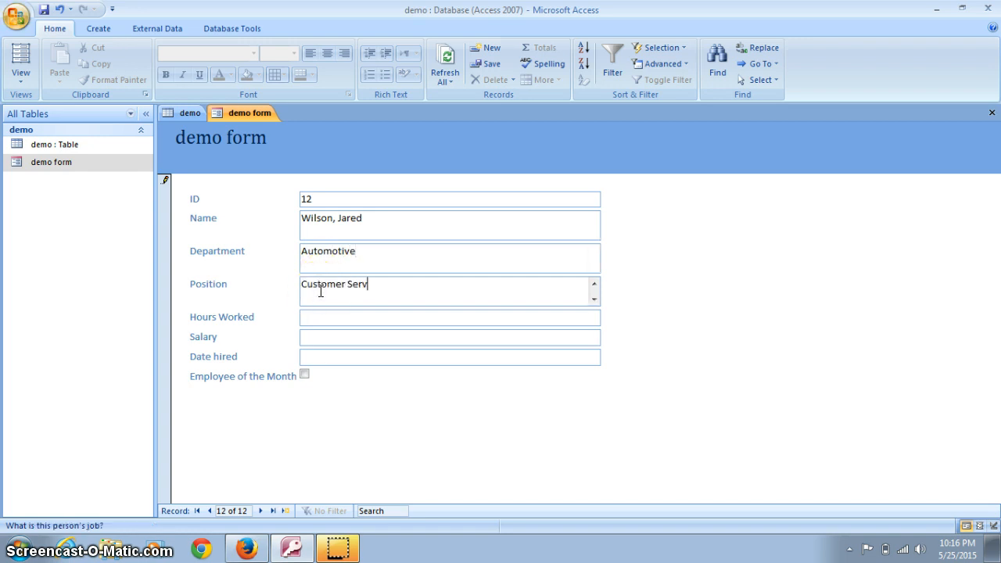
- Complete the record with 34 hours worked, a salary of $8.00, hire date 4/1/2014 and Employee of the Month checked
{"action": "left_click", "coordinate": [320, 319]}
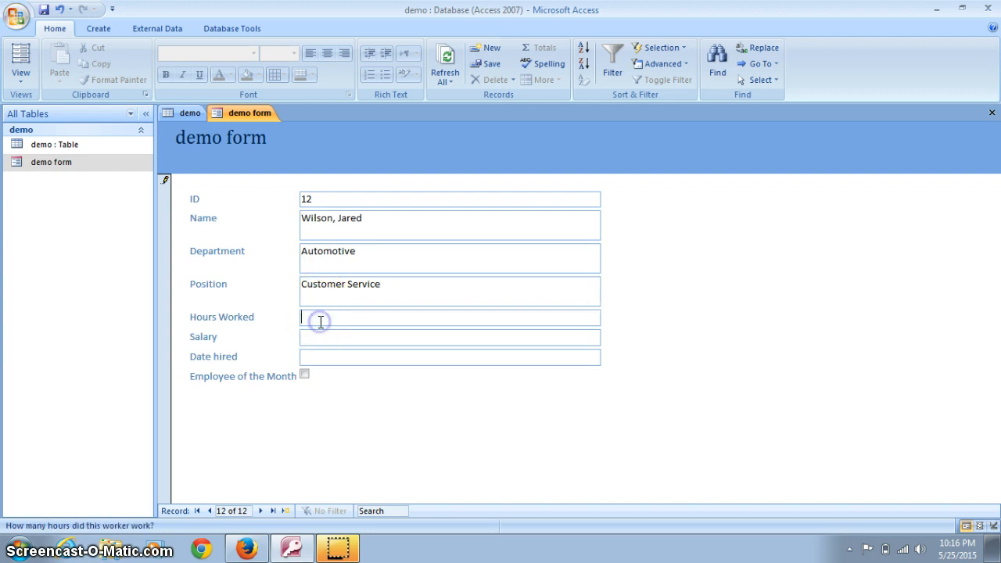
{"action": "left_click", "coordinate": [318, 331]}
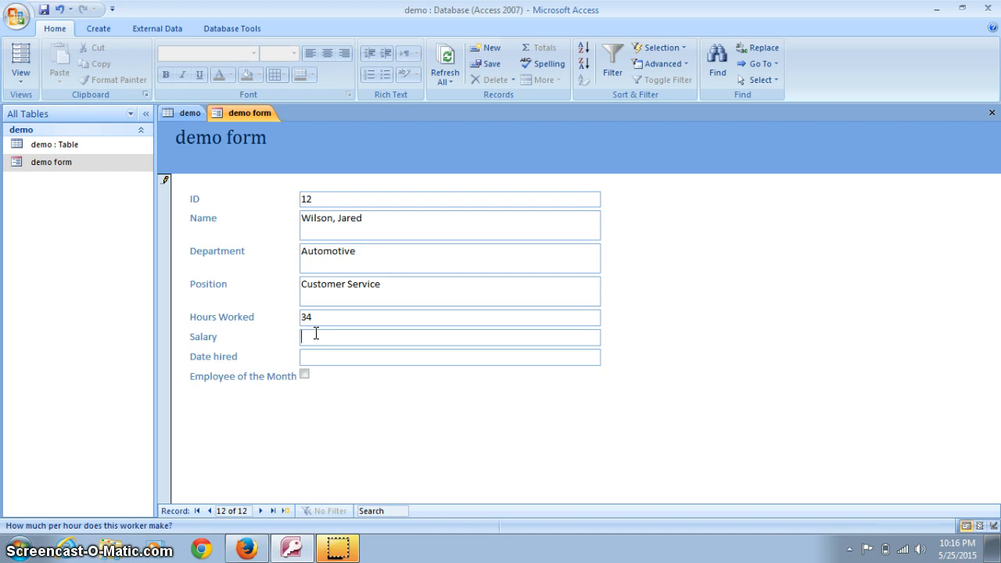
{"action": "left_click", "coordinate": [315, 353]}
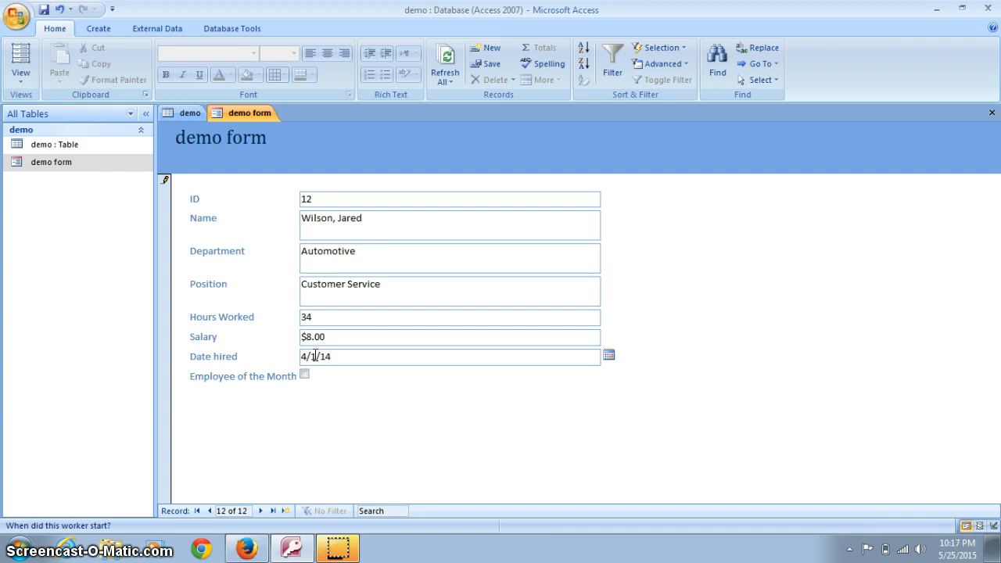
{"action": "left_click", "coordinate": [363, 337]}
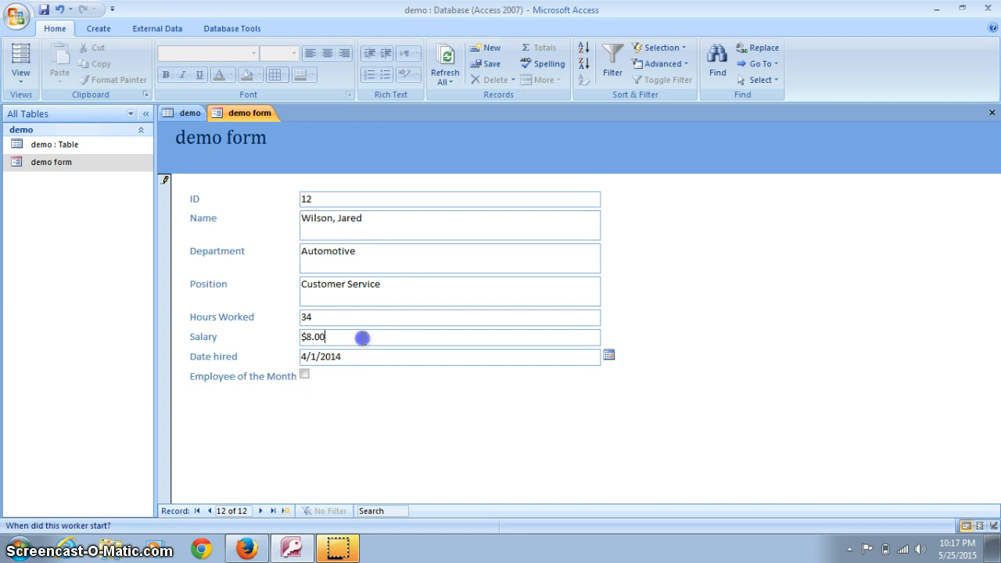
{"action": "left_click", "coordinate": [311, 376]}
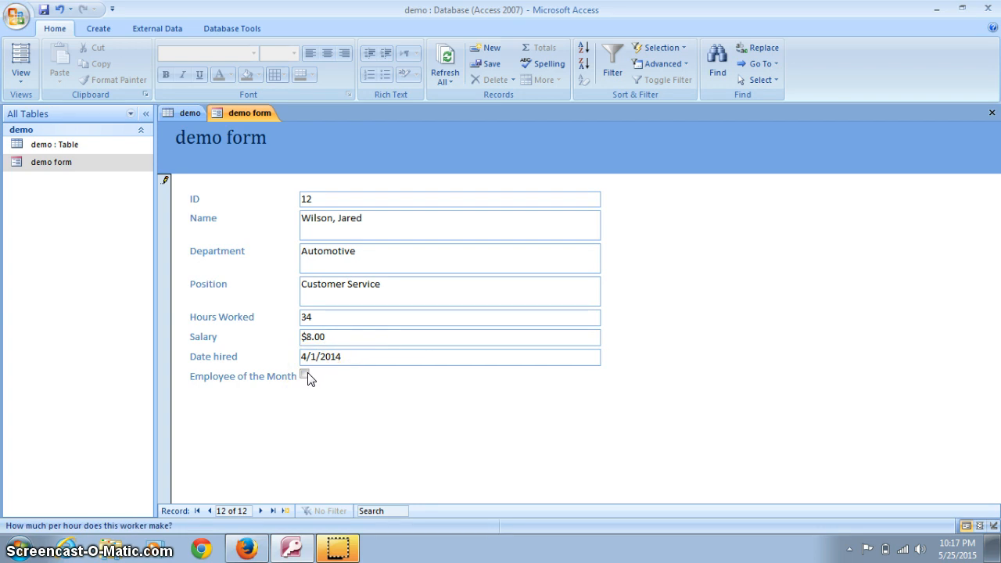
{"action": "left_click", "coordinate": [308, 378]}
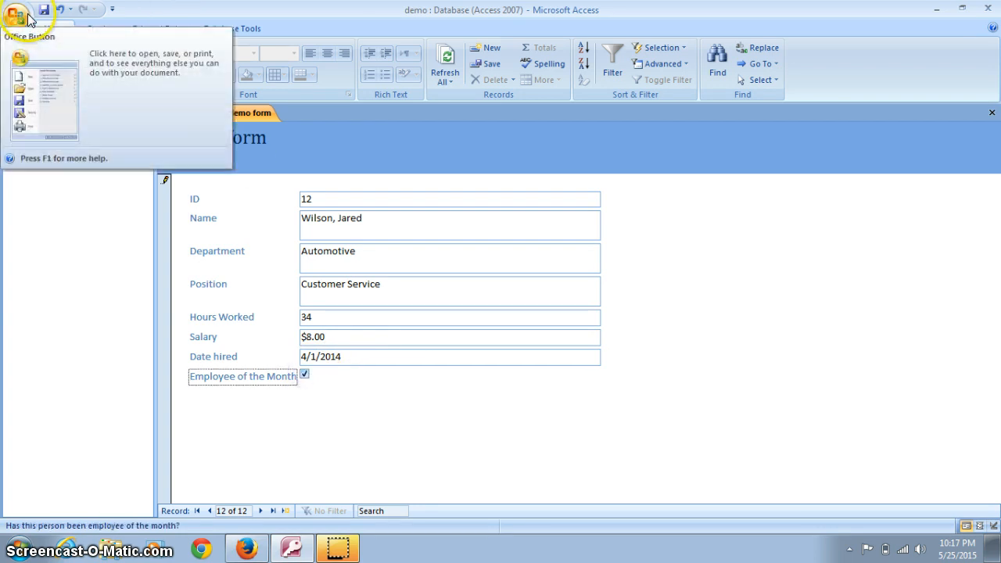
- Move the form on to a new blank record and refresh the data in the demo table
{"action": "left_click", "coordinate": [286, 510]}
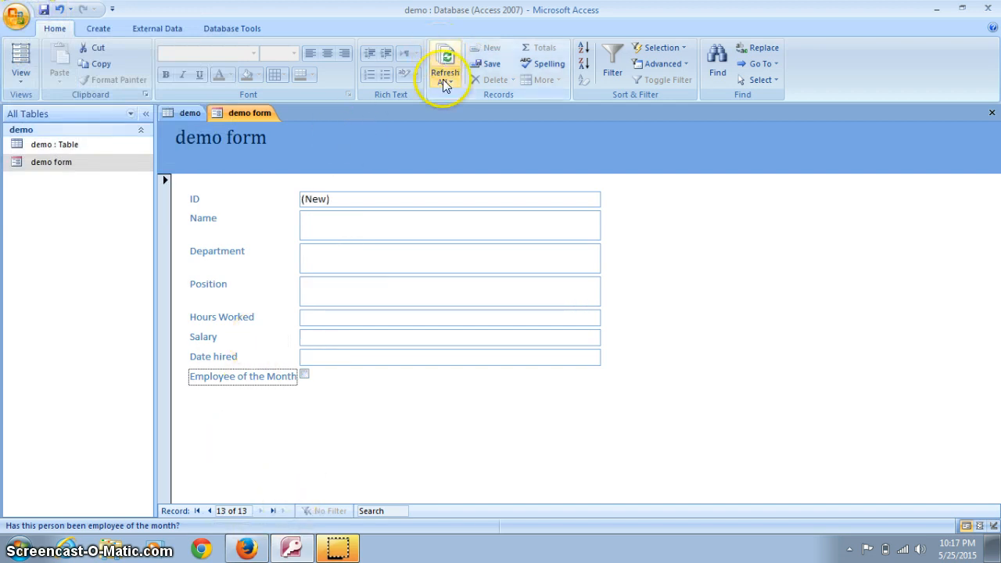
{"action": "left_click", "coordinate": [450, 59]}
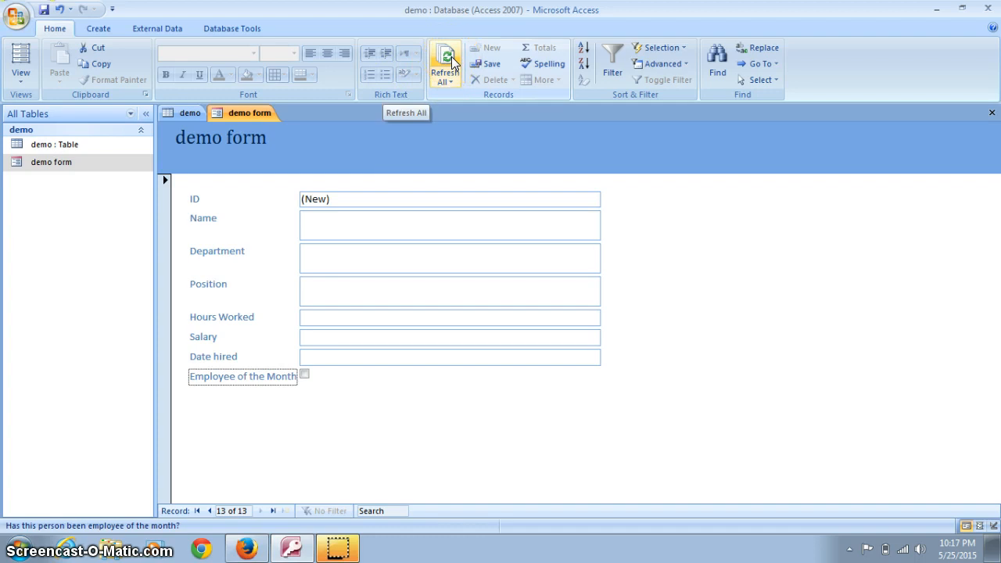
{"action": "left_click", "coordinate": [451, 56]}
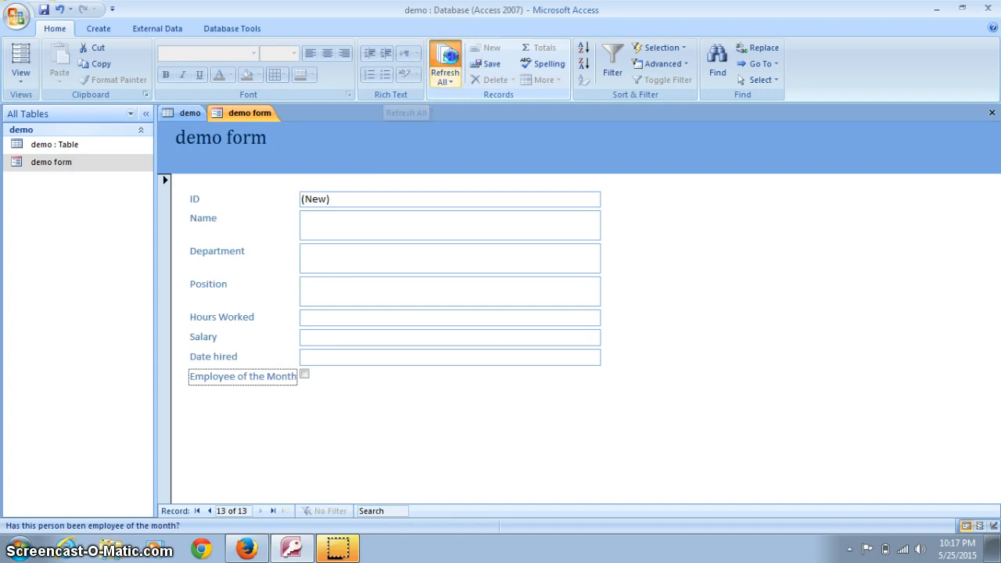
{"action": "left_click", "coordinate": [190, 115]}
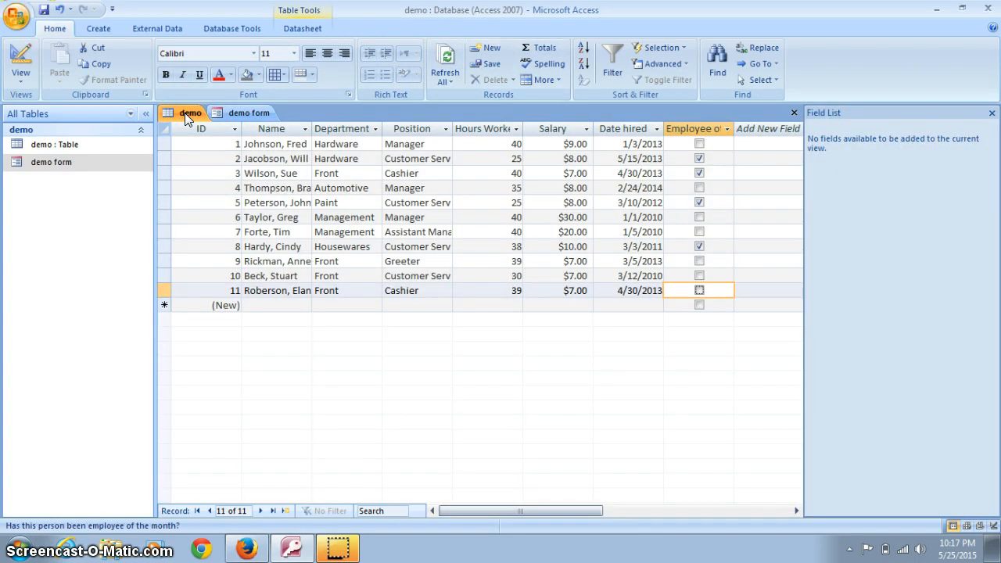
{"action": "left_click", "coordinate": [442, 55]}
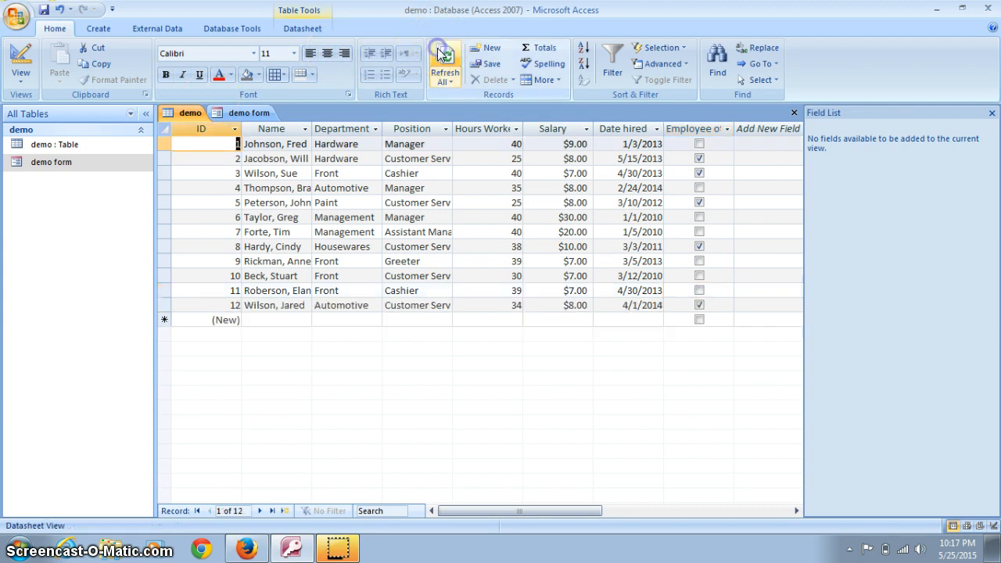
- Compare the records in the demo table with their display in the demo form
{"action": "left_click", "coordinate": [249, 114]}
{"action": "left_click", "coordinate": [191, 114]}
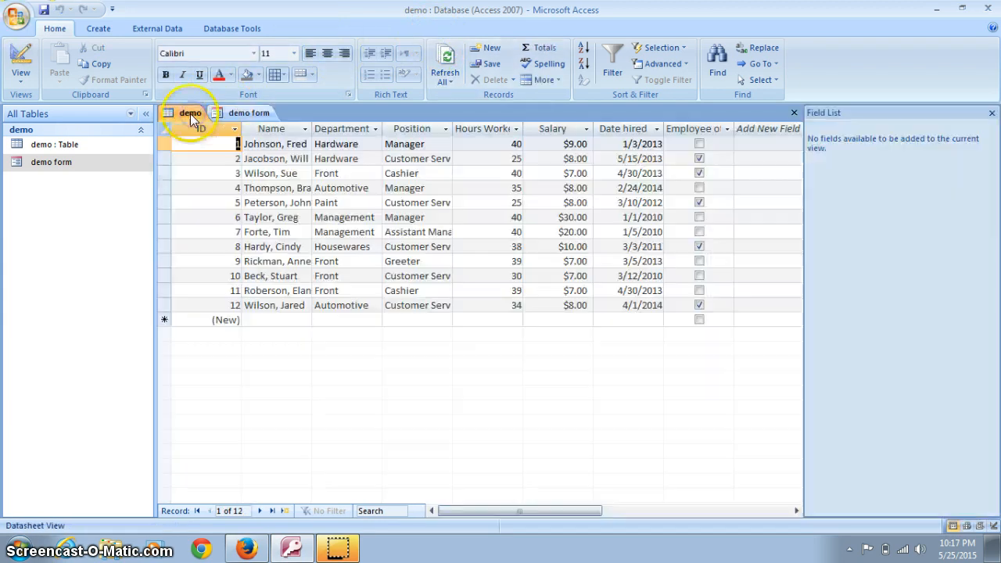
{"action": "left_click", "coordinate": [245, 112]}
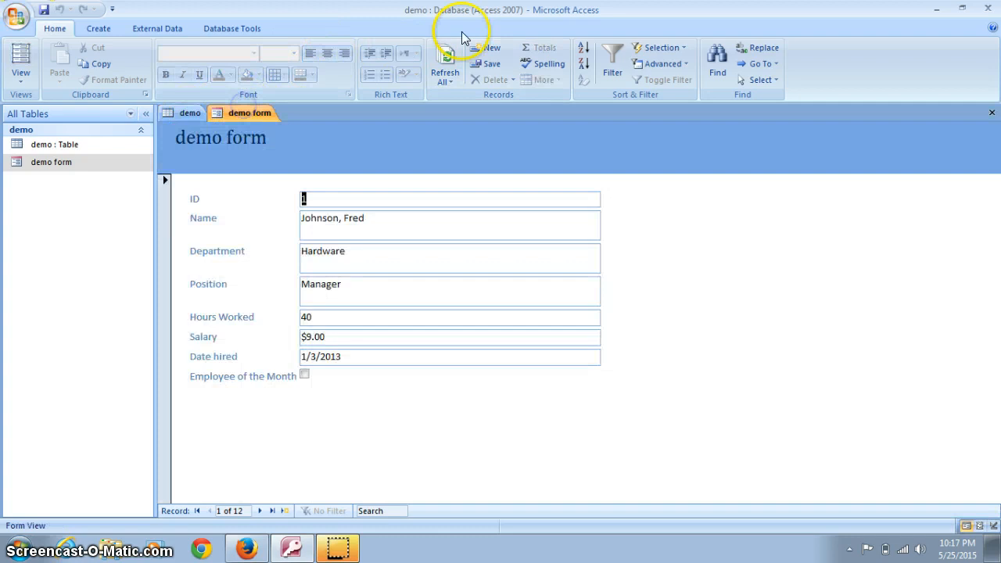
{"action": "left_click", "coordinate": [190, 113]}
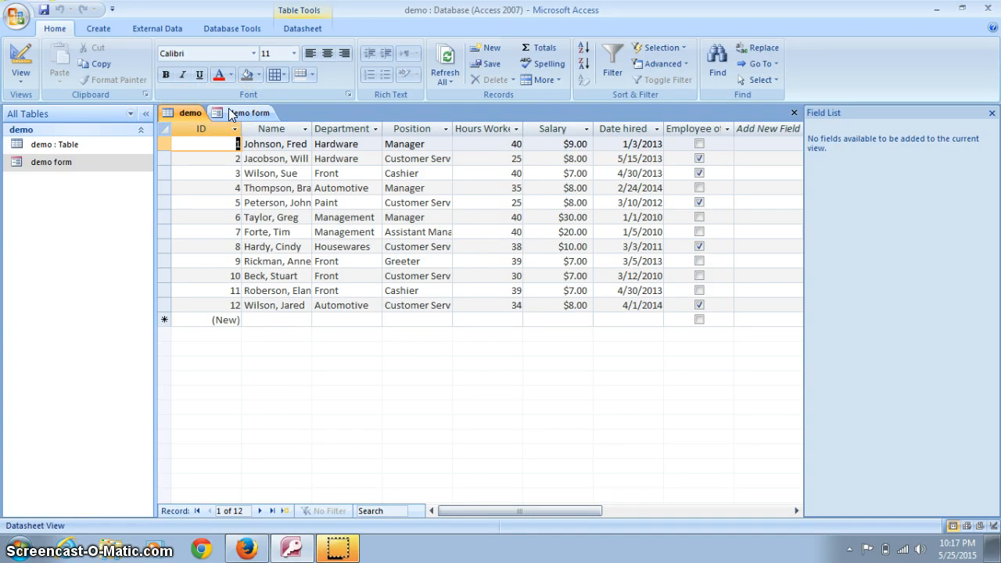
{"action": "left_click", "coordinate": [302, 226]}
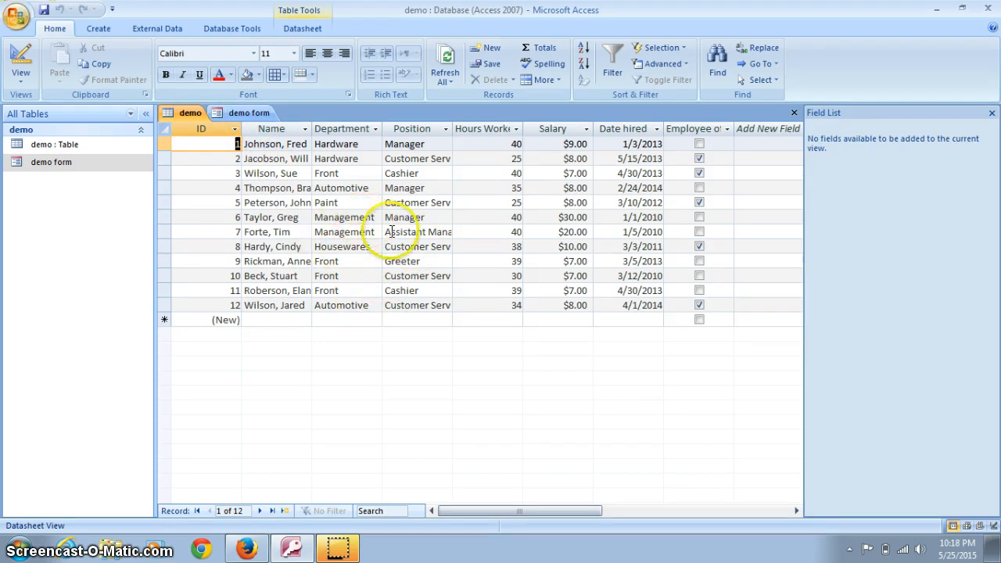
{"action": "left_click", "coordinate": [255, 115]}
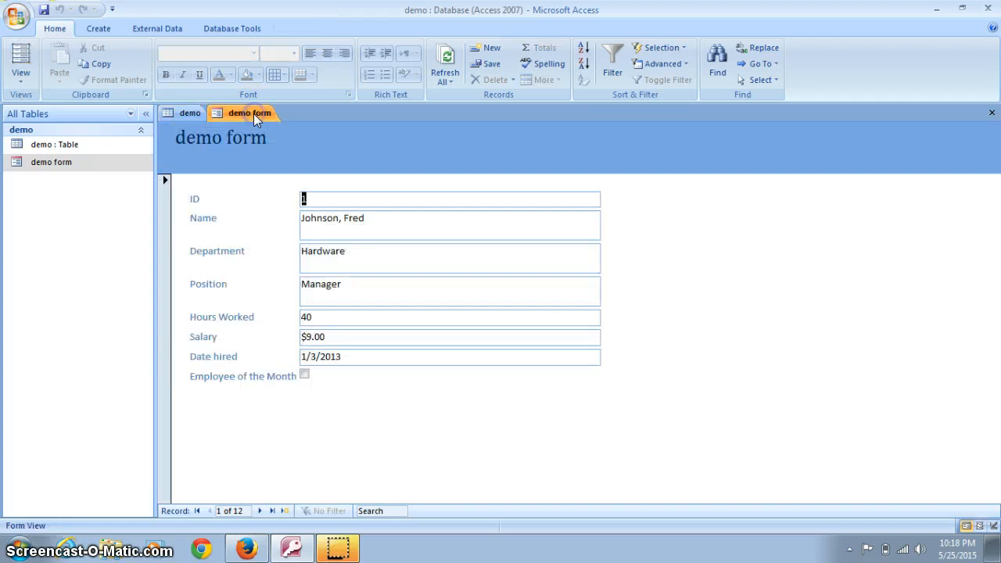
{"action": "left_click", "coordinate": [108, 31]}
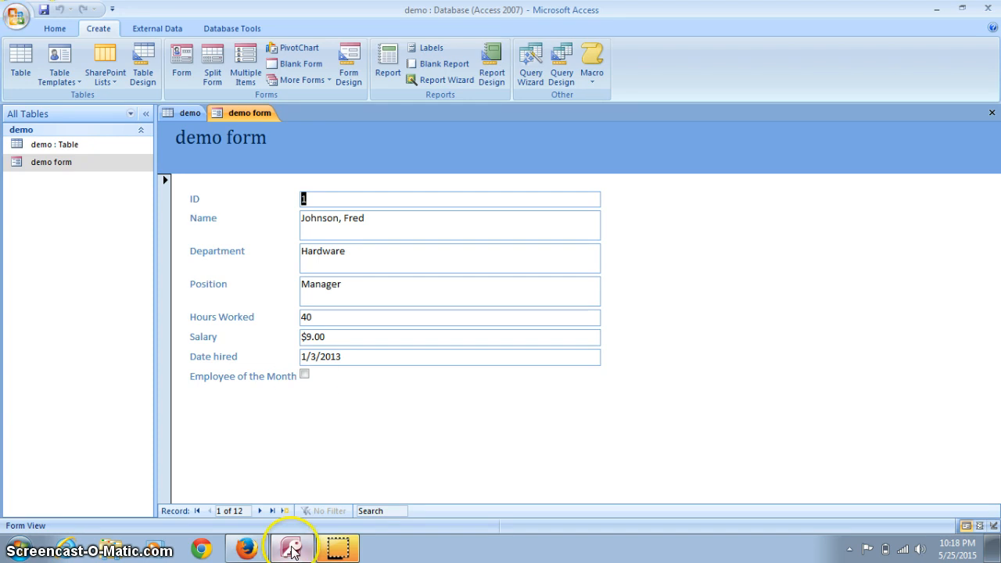
{"action": "left_click", "coordinate": [264, 549]}
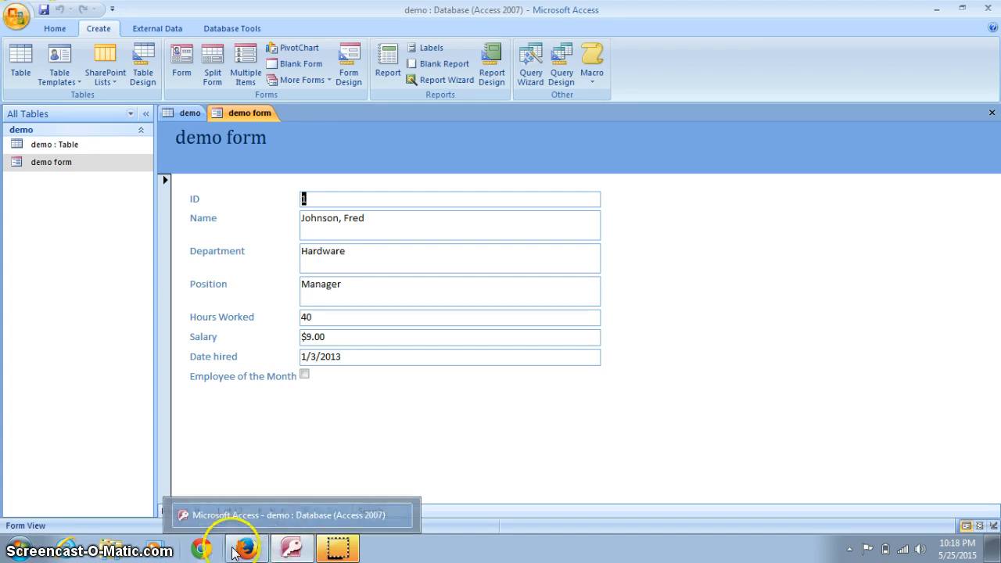
{"action": "left_click", "coordinate": [241, 545]}
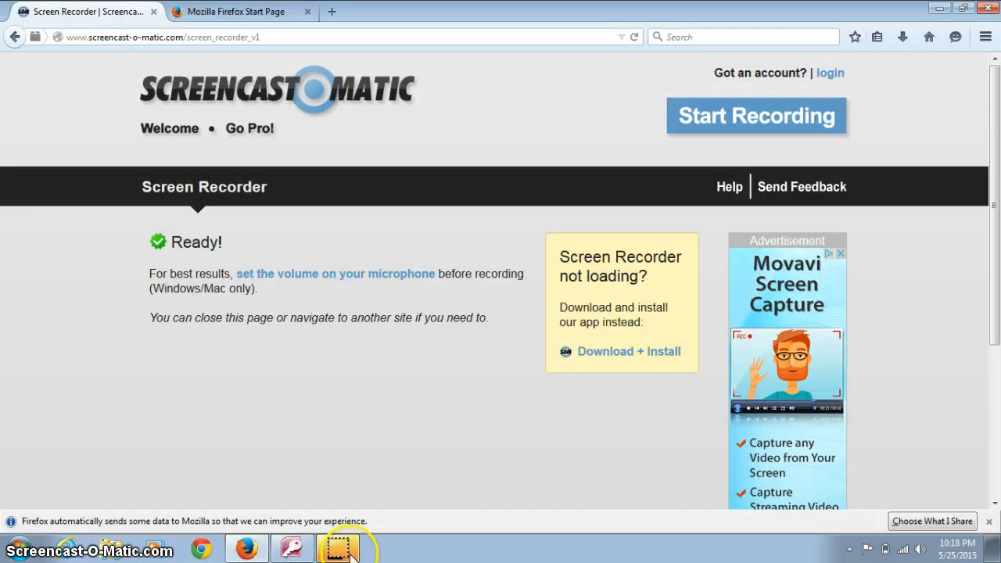